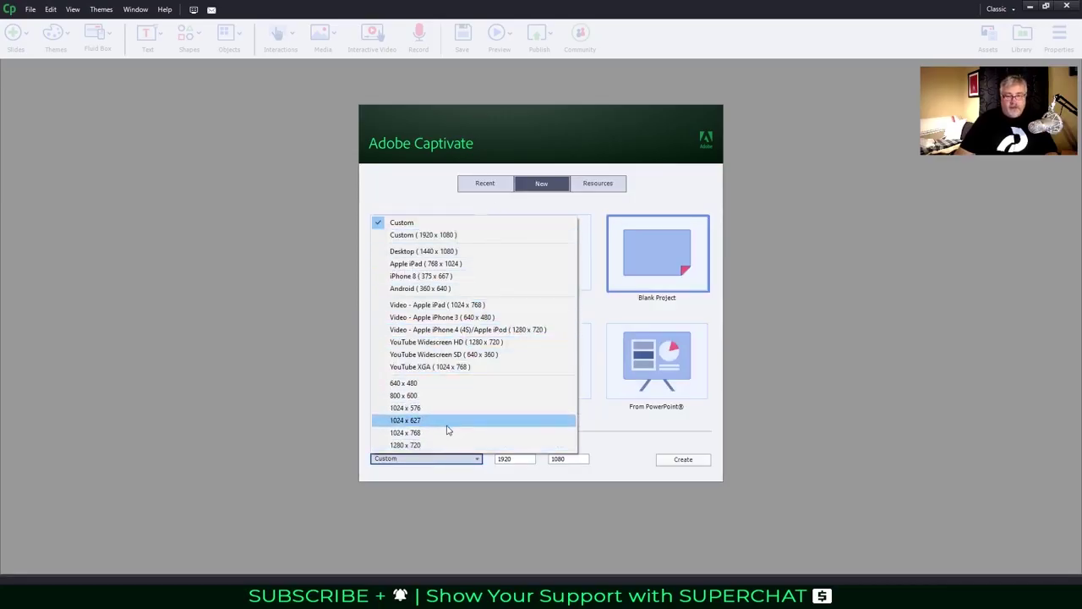
Create a 1024 x 627 project and give its first slide the Blank master slide
left_click(435, 422)
left_click(660, 457)
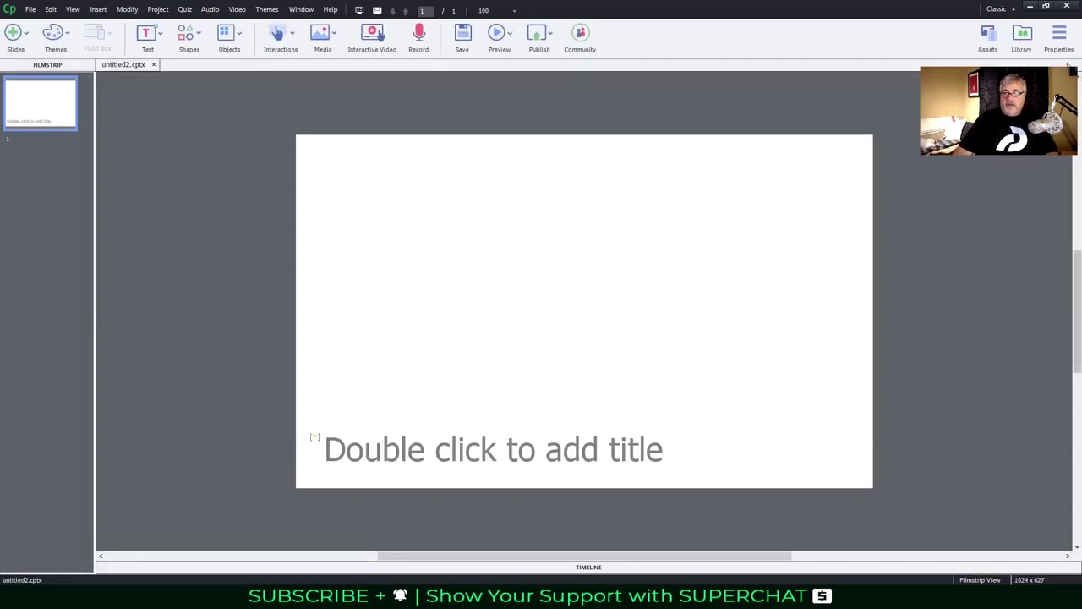
left_click(1059, 36)
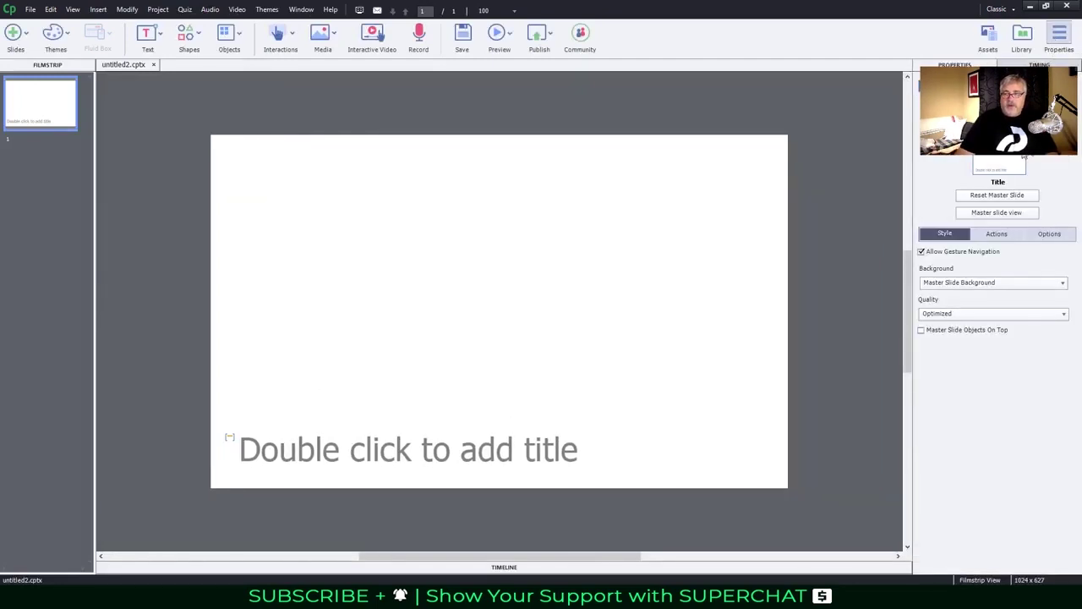
left_click(1023, 155)
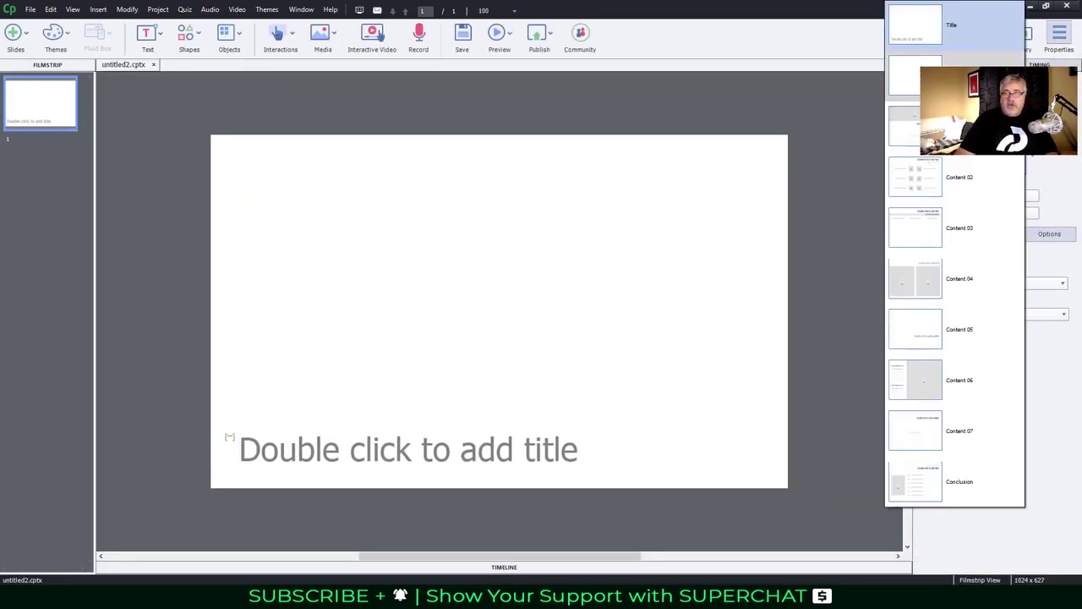
left_click(909, 76)
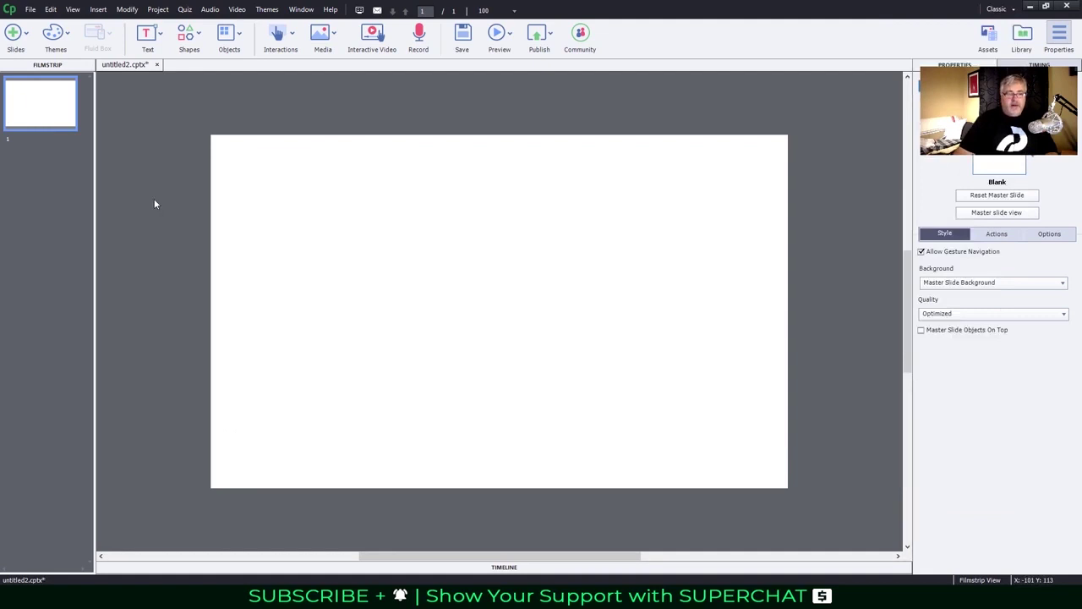
Drag AdobeStock_197235973.jpeg from the File Explorer folder onto the Captivate slide
mouse_move(373, 602)
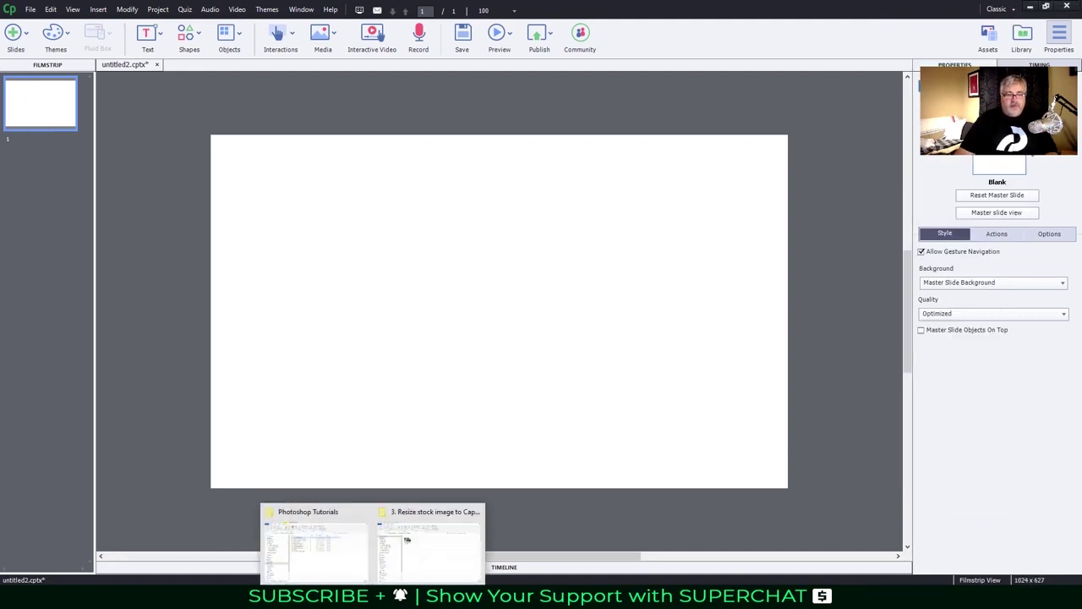
left_click(366, 511)
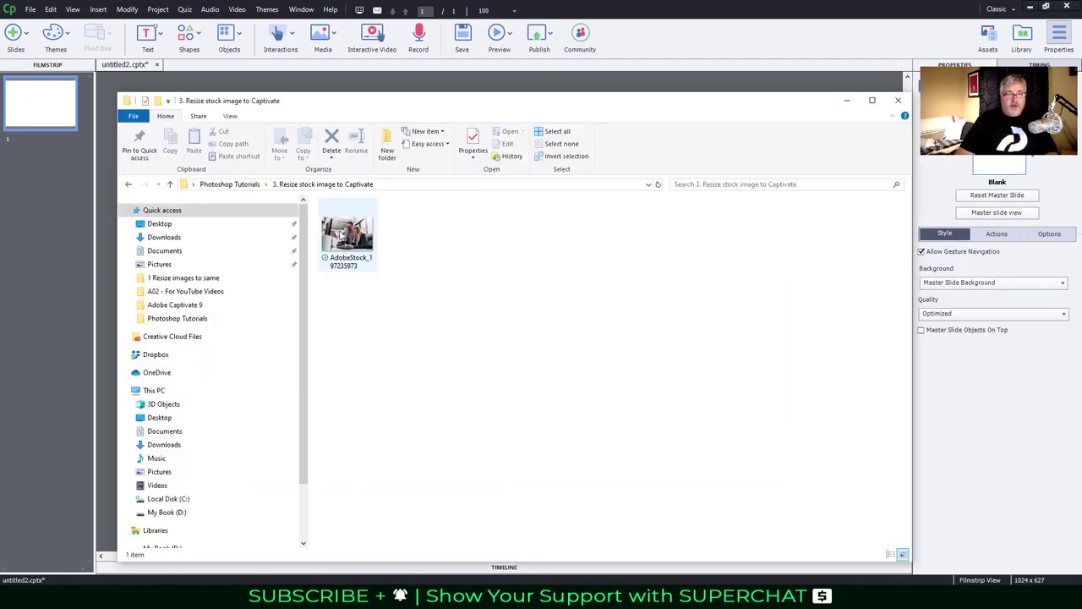
left_click_drag(662, 99, 923, 154)
left_click(598, 302)
left_click_drag(598, 303, 281, 209)
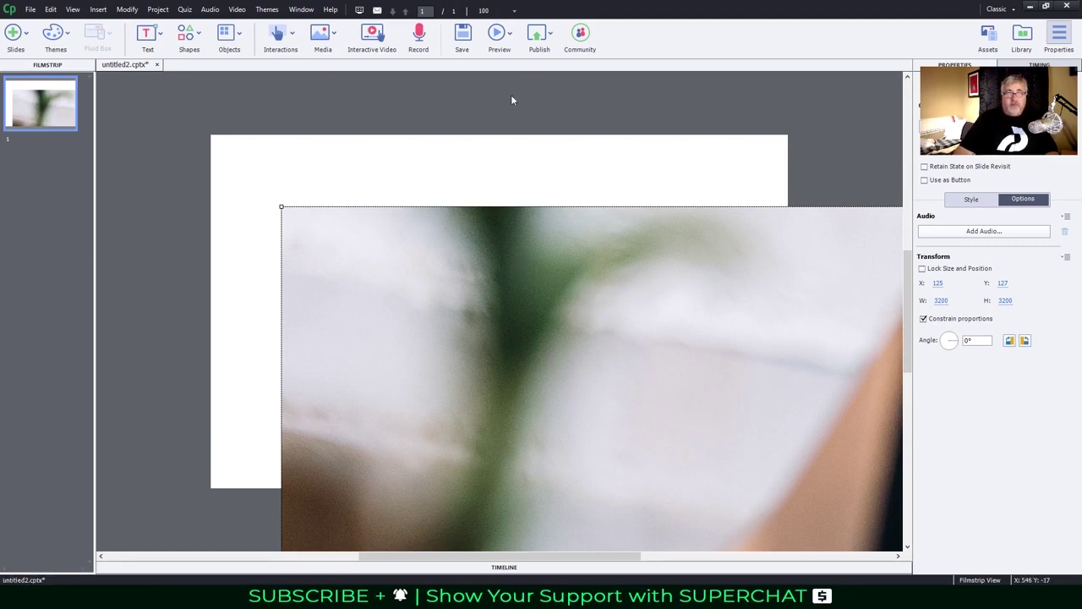
Shrink the oversized stock photo with Fit to Stage in the Style settings
left_click(513, 10)
left_click(494, 27)
scroll(490, 12, "down", 3)
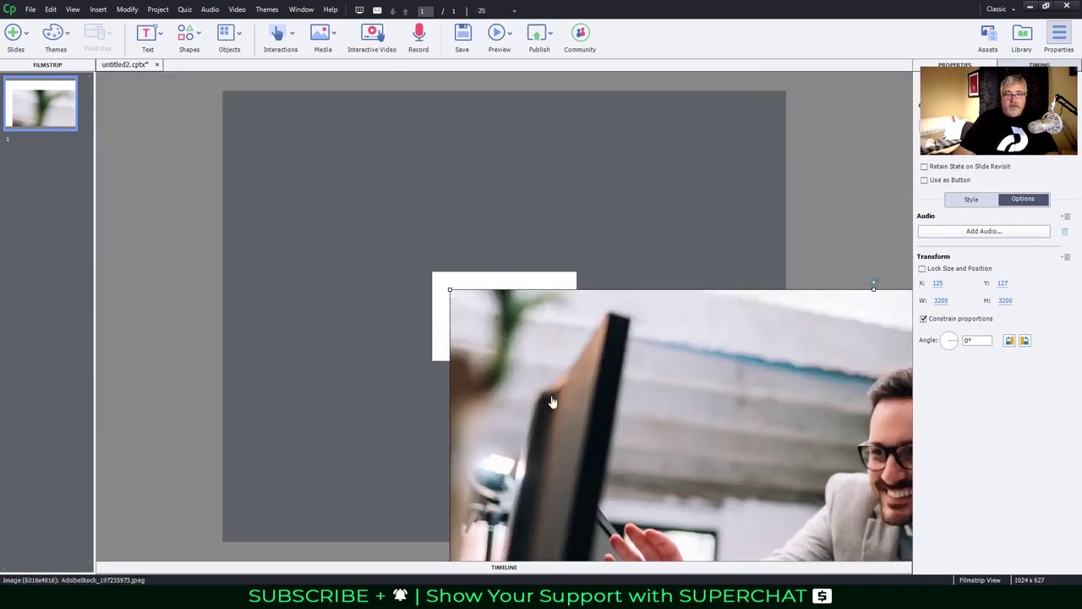
left_click(486, 343)
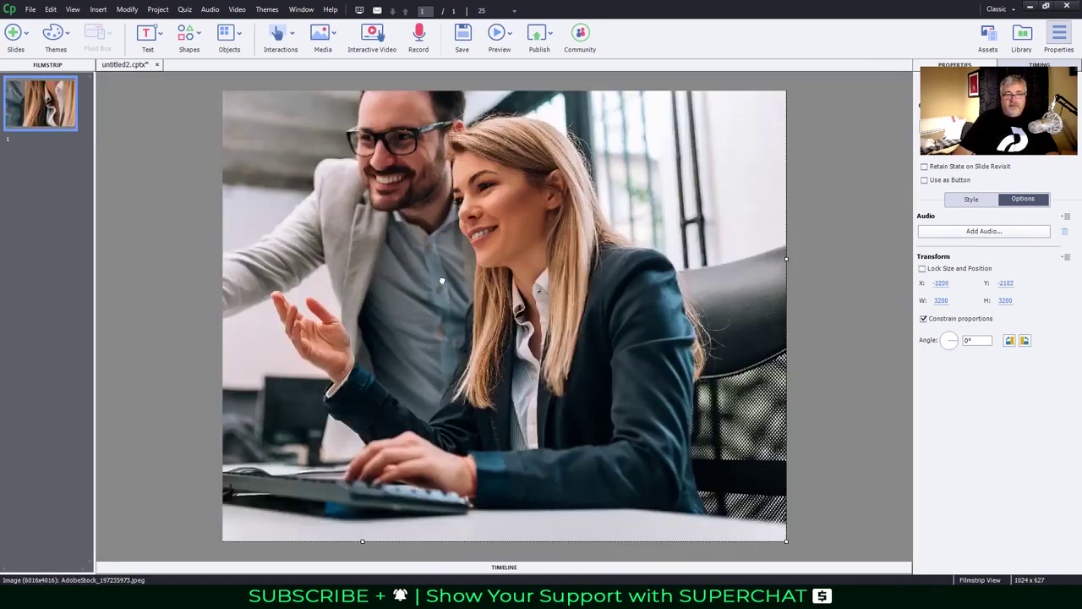
key("ctrl+z")
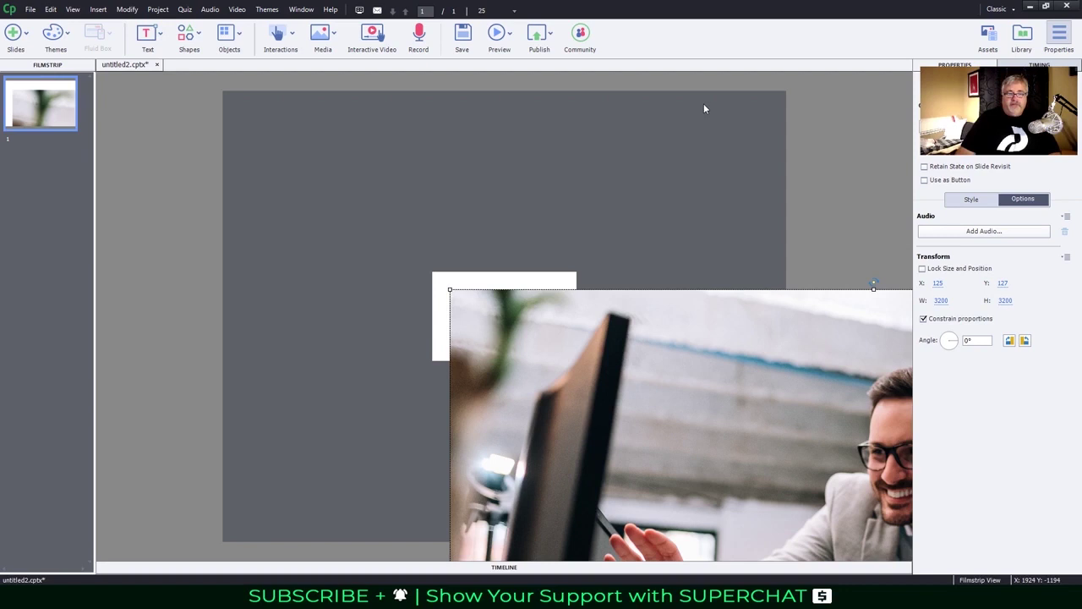
left_click(969, 201)
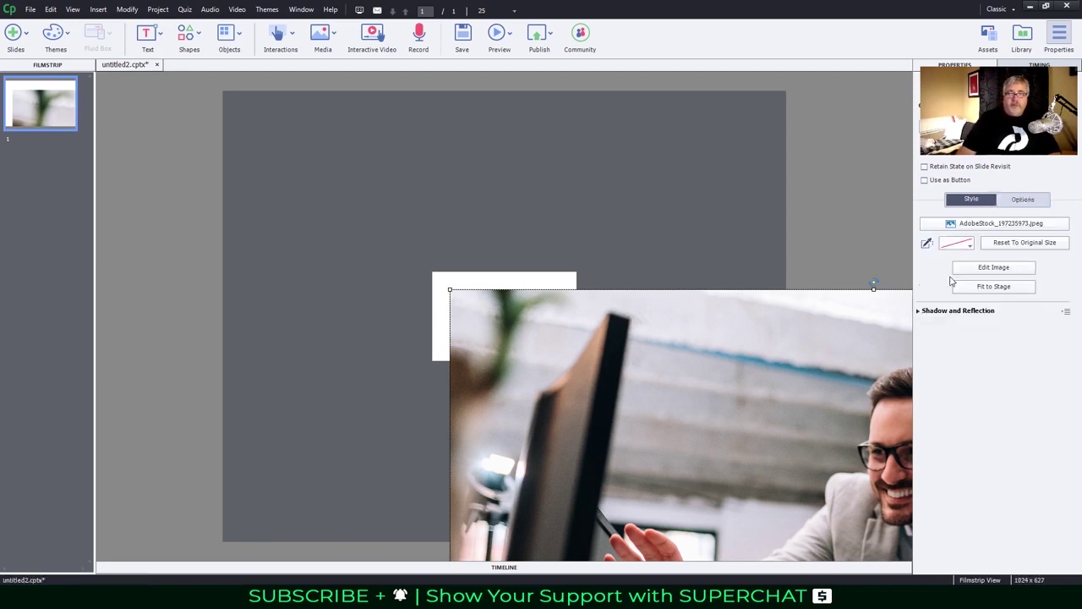
left_click(994, 285)
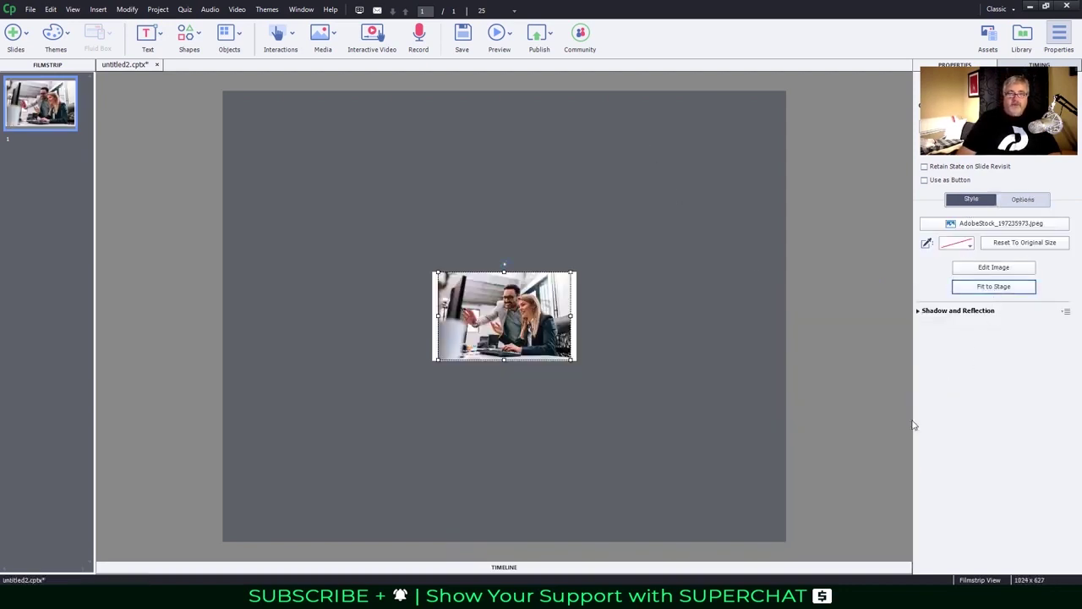
Zoom the slide to Best Fit and find the photo in the Library under Images
left_click(482, 10)
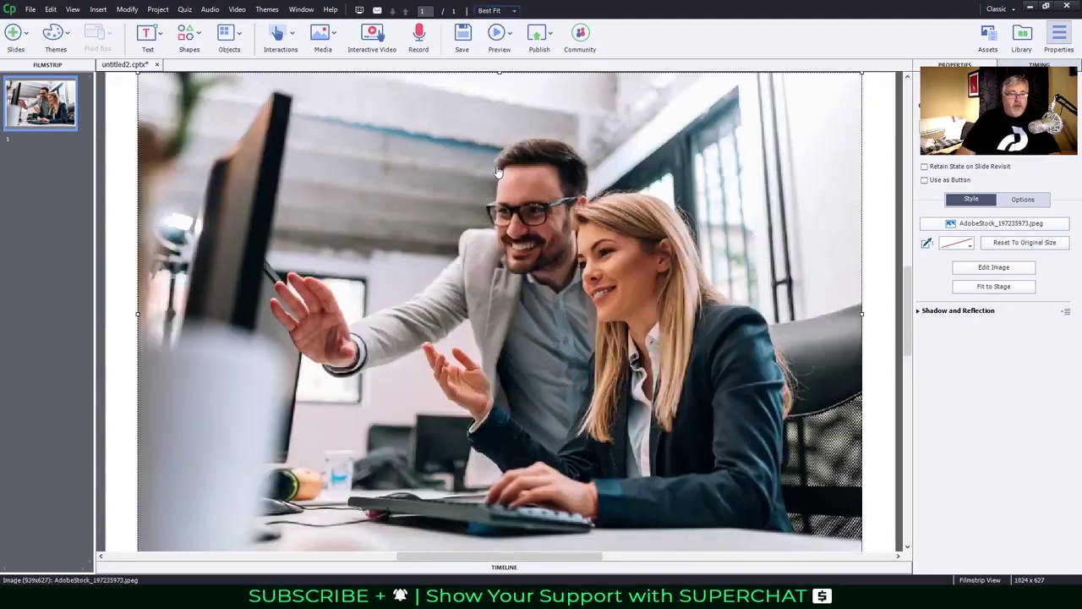
left_click(497, 164)
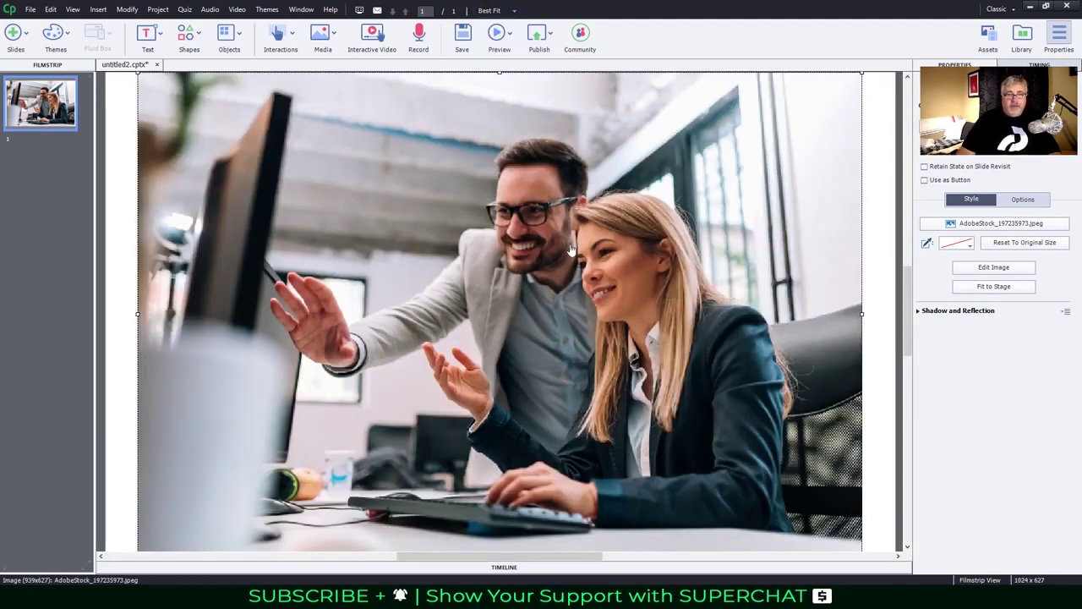
right_click(571, 246)
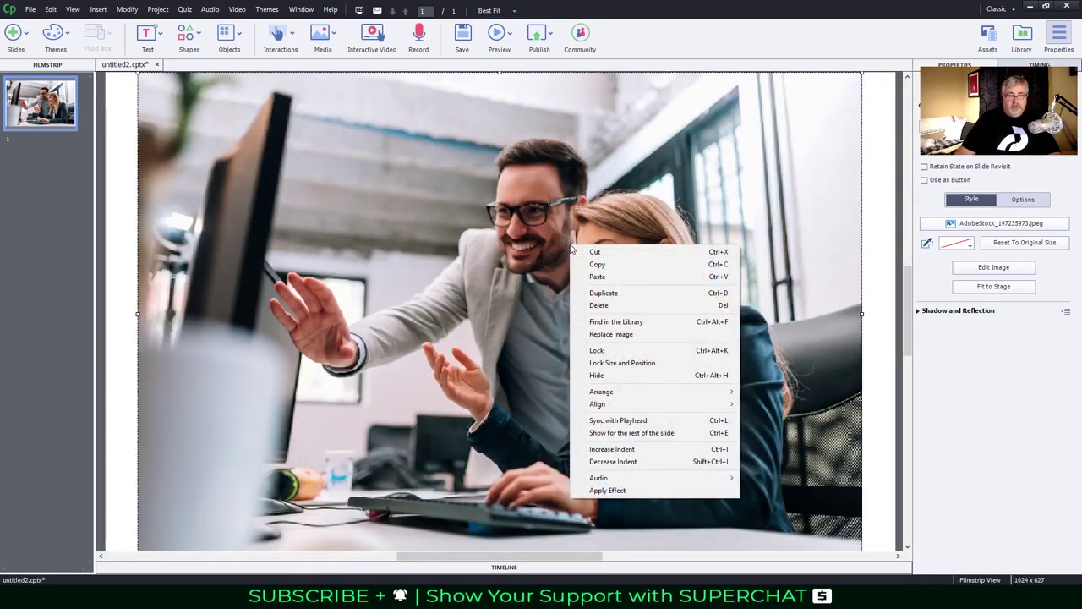
left_click(617, 322)
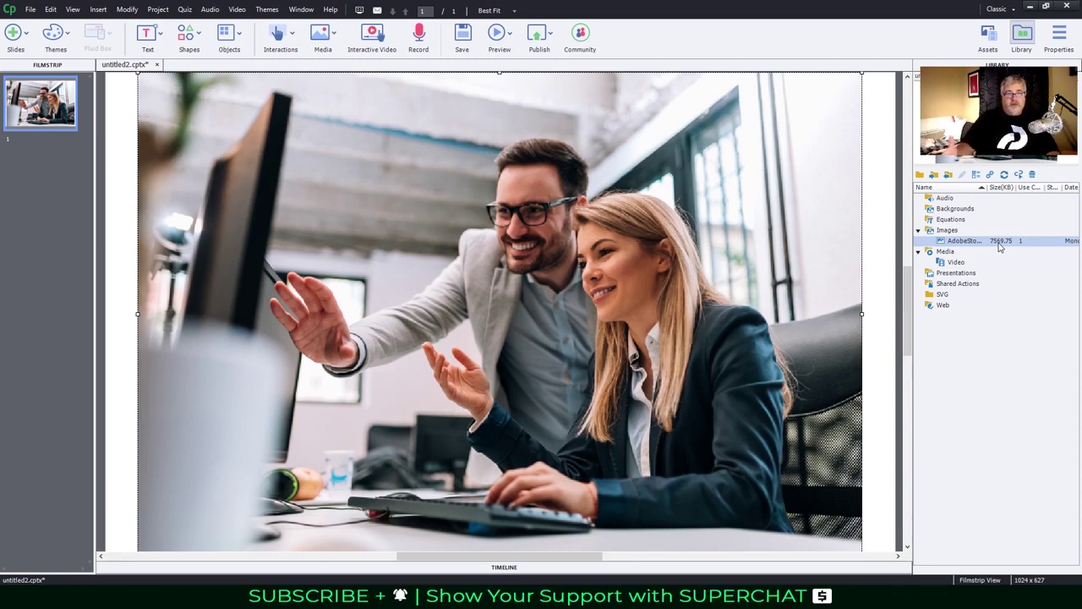
Cut the photo off the slide and open AdobeStock_197235973.jpeg in Photoshop
right_click(568, 186)
left_click(580, 193)
left_click(1031, 6)
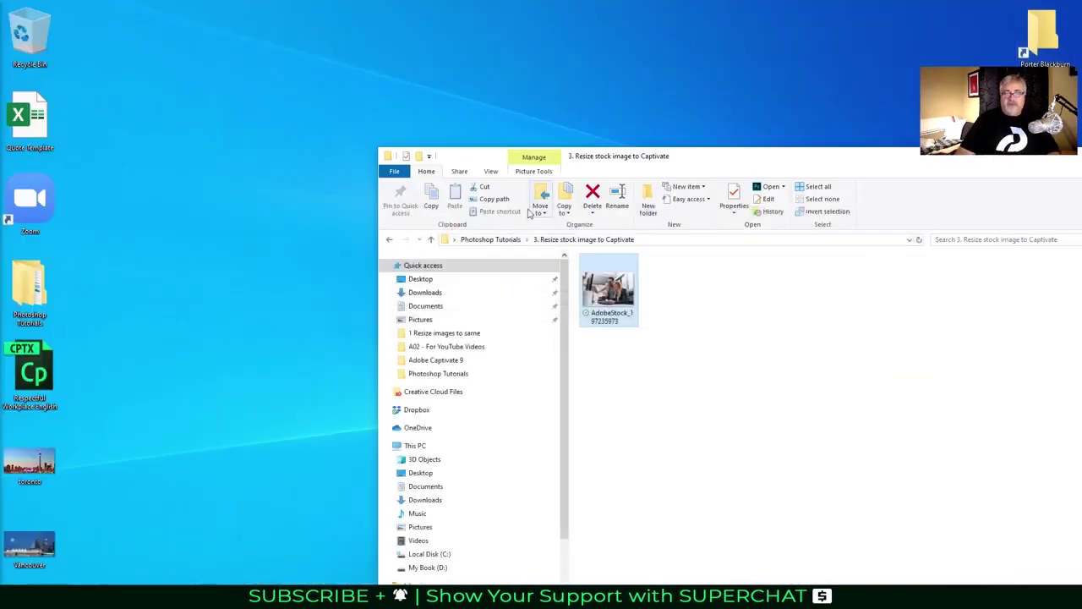
double_click(626, 284)
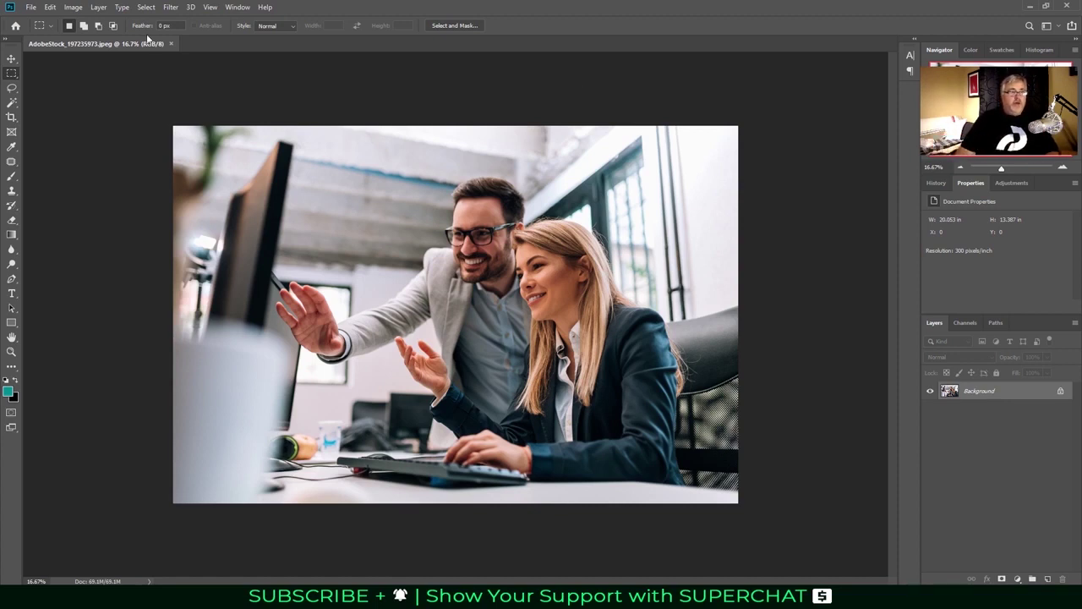
Resample the photo to 1024 px wide with linked proportions, making it 1024 x 684 px
left_click(70, 8)
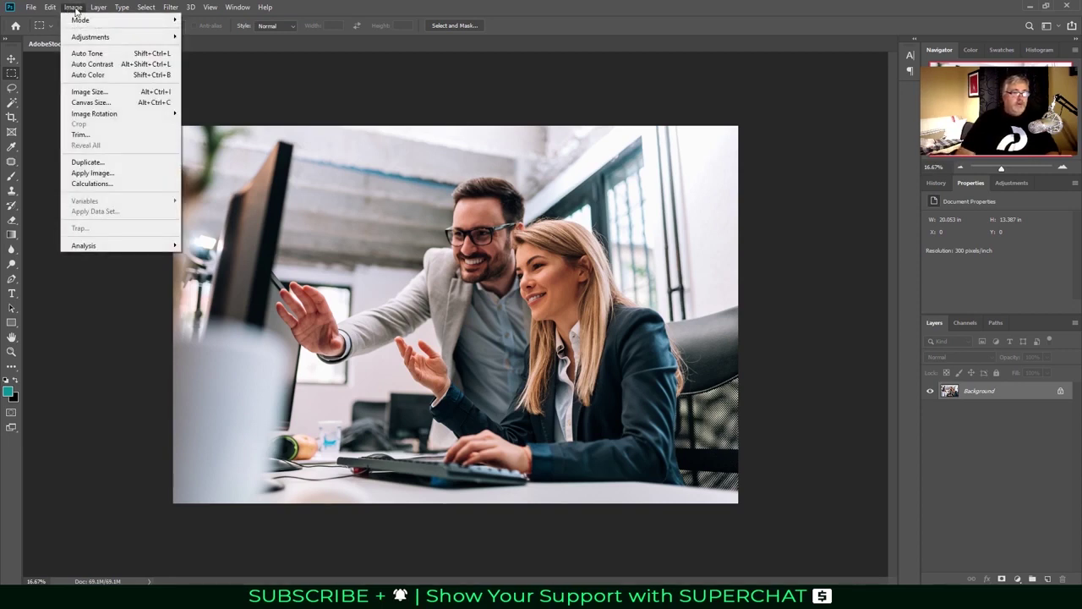
left_click(91, 93)
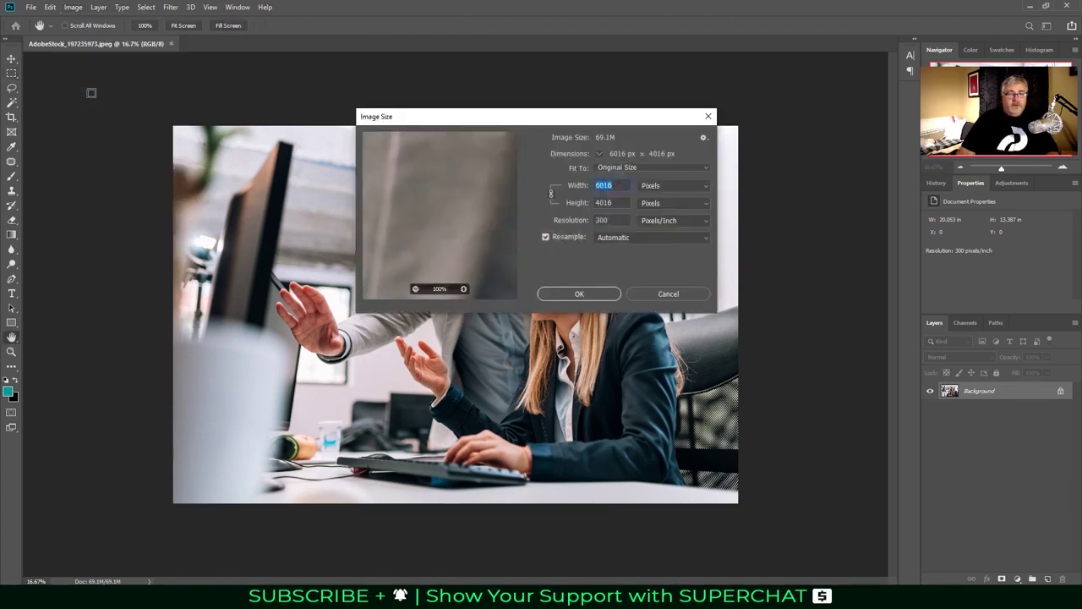
left_click(624, 185)
double_click(623, 184)
type("1024")
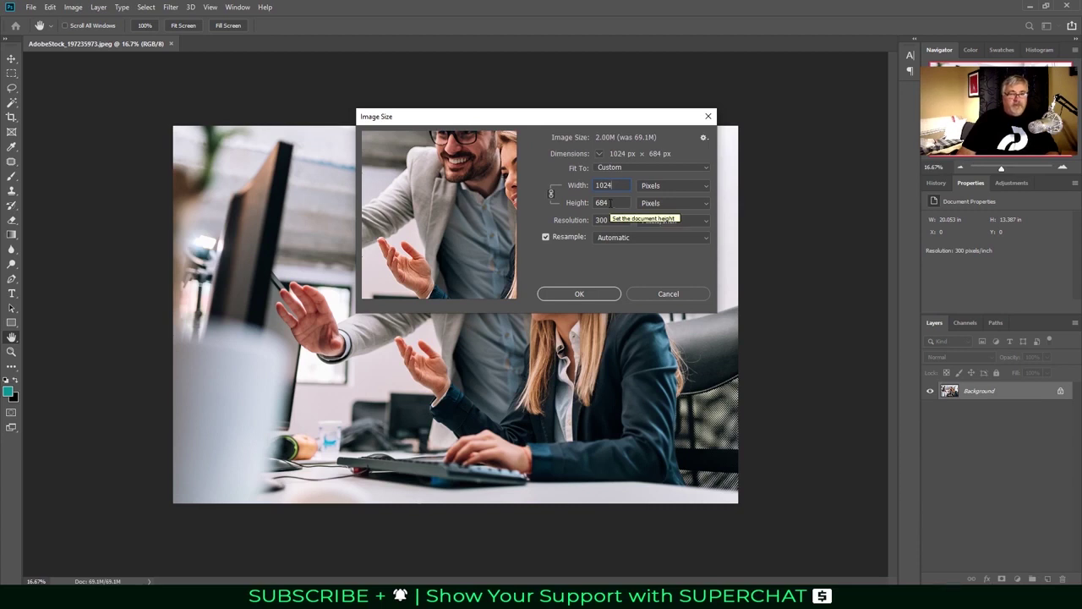
double_click(607, 203)
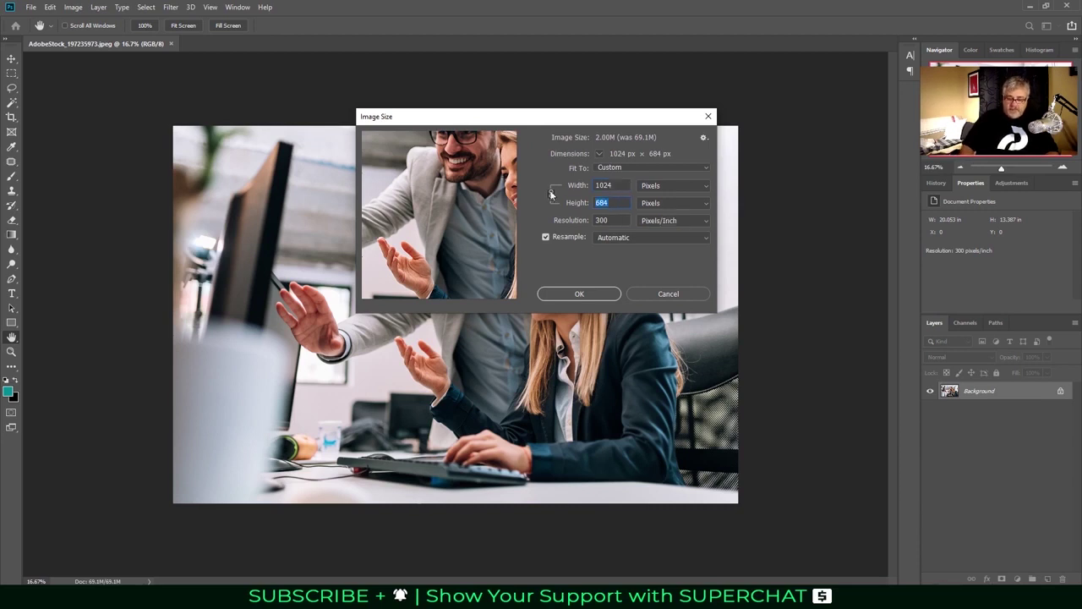
type("627")
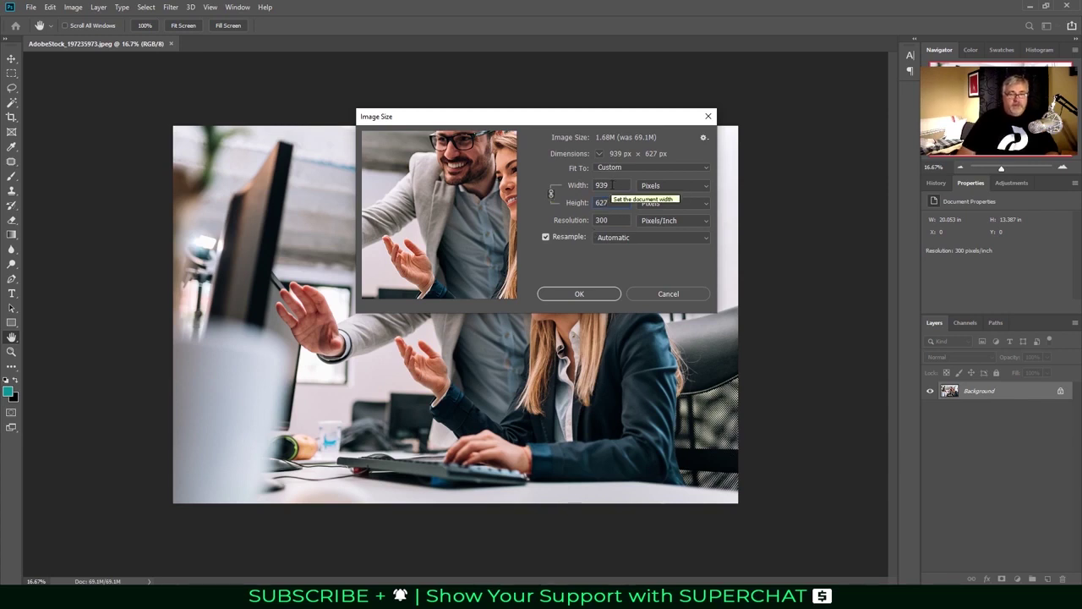
double_click(605, 185)
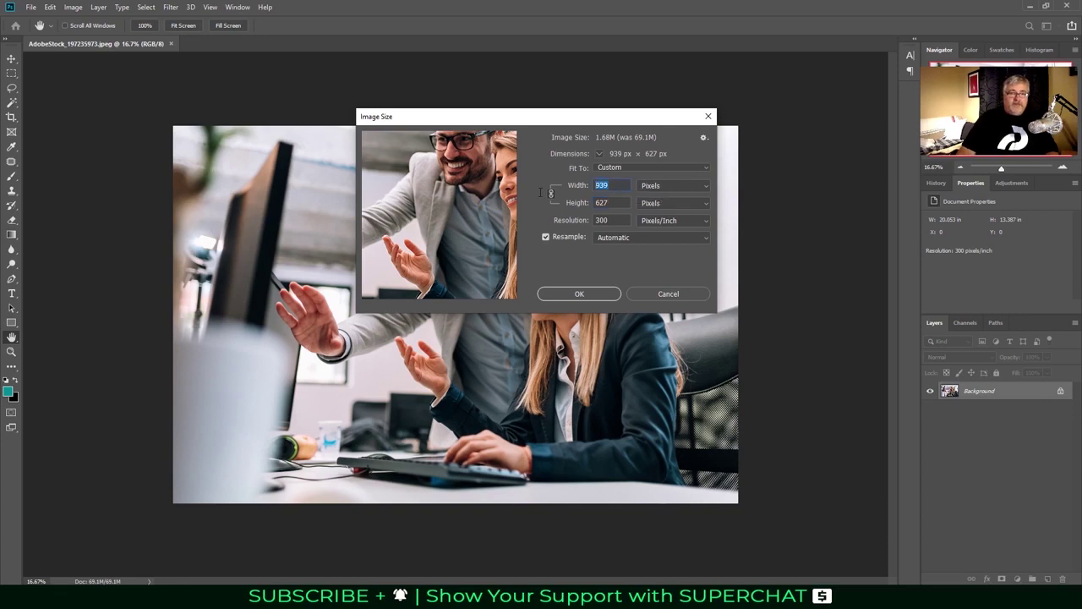
type("1024")
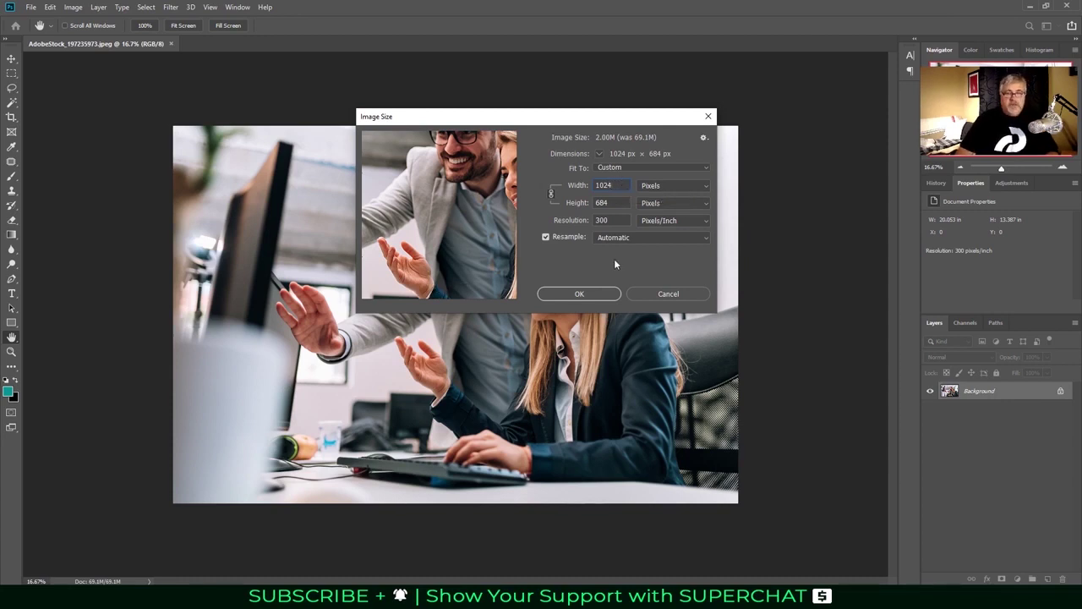
left_click(604, 294)
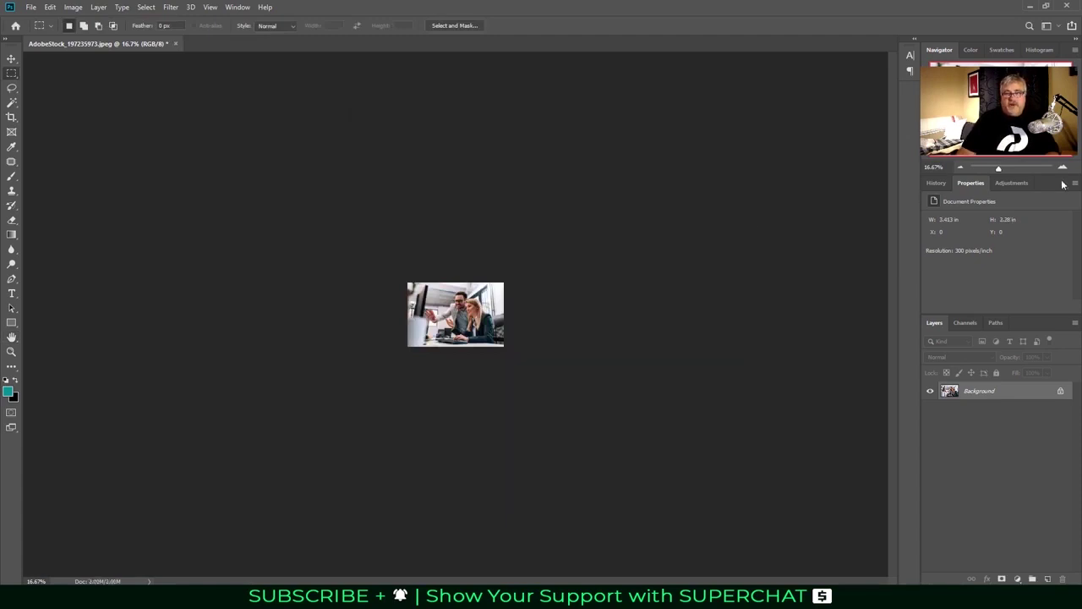
Crop the canvas to 1024 x 627 pixels, anchored bottom-centre so the top is trimmed
left_click(1063, 167)
left_click(1063, 166)
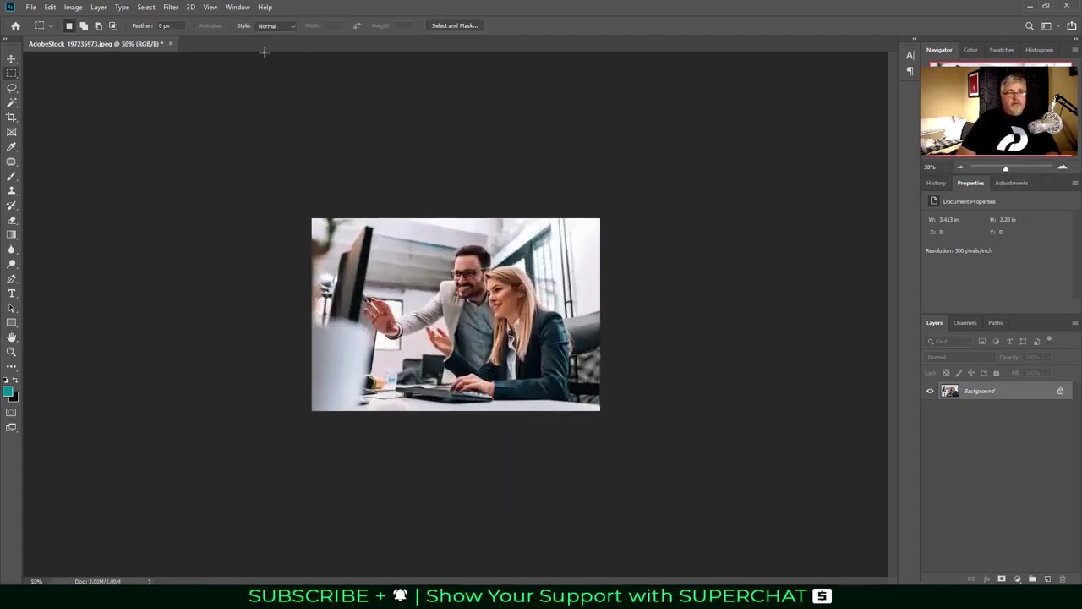
left_click(82, 8)
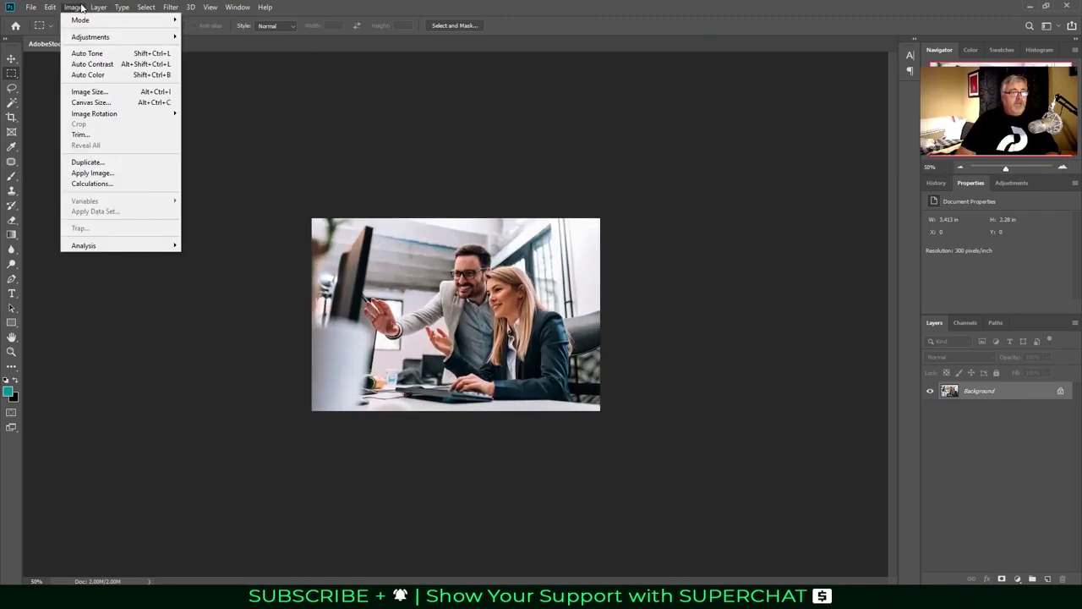
left_click(96, 103)
left_click(594, 194)
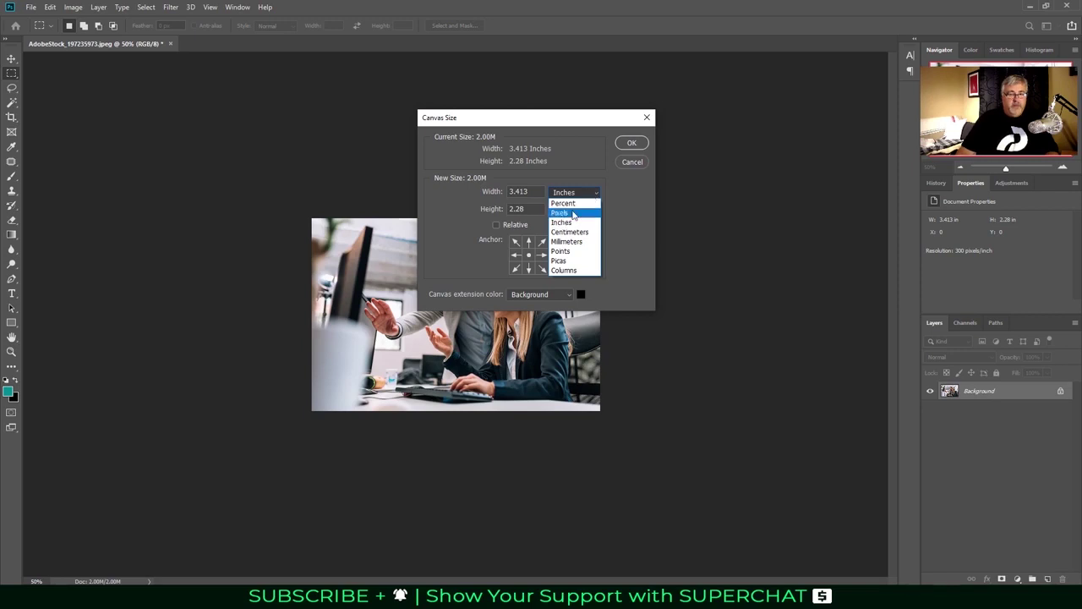
left_click(572, 212)
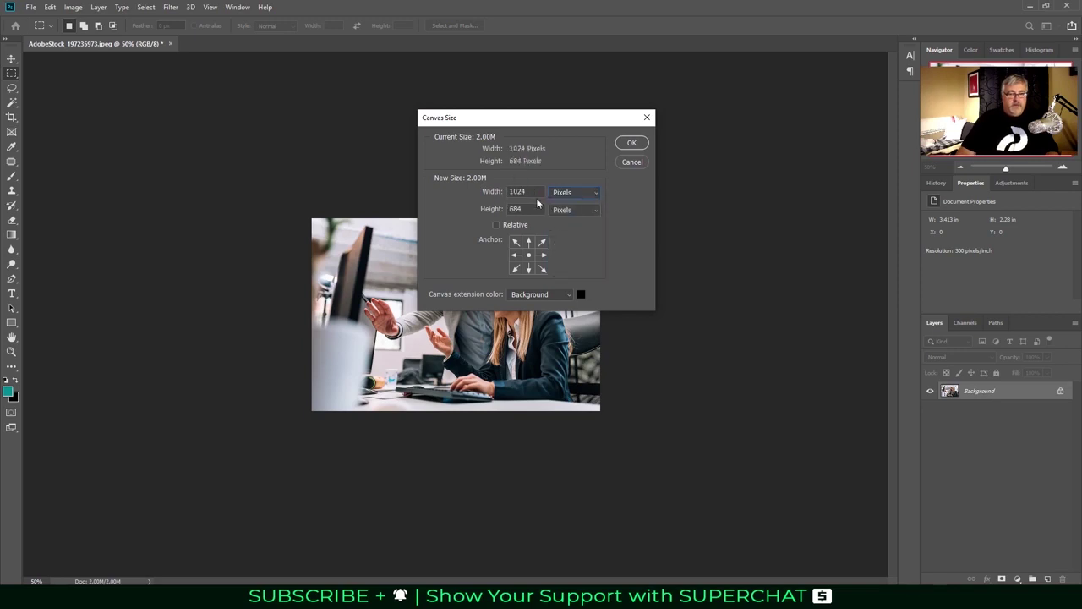
double_click(531, 208)
type("627")
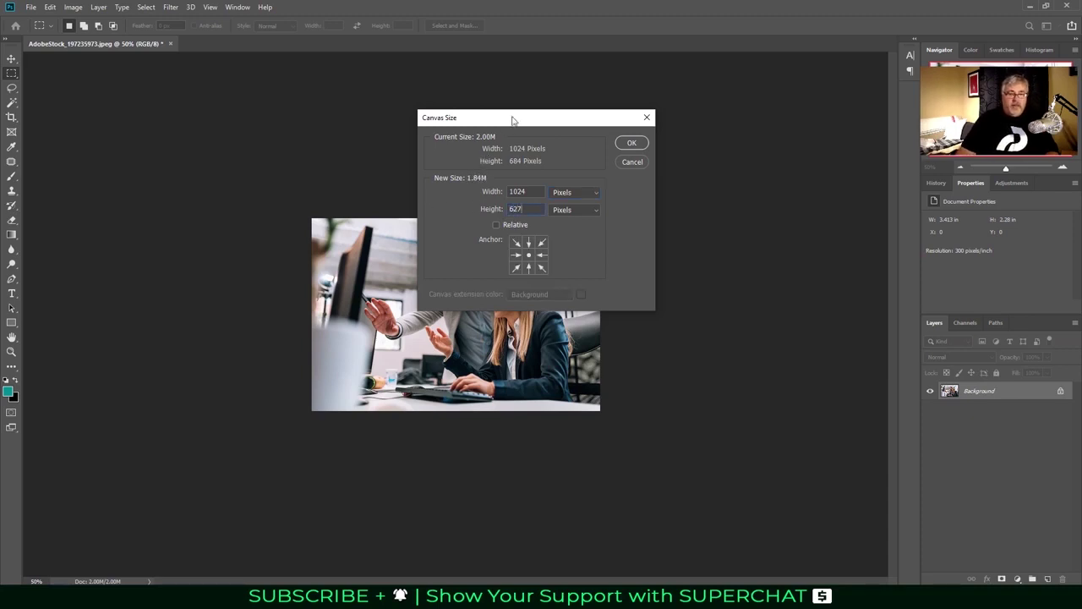
left_click_drag(512, 119, 729, 97)
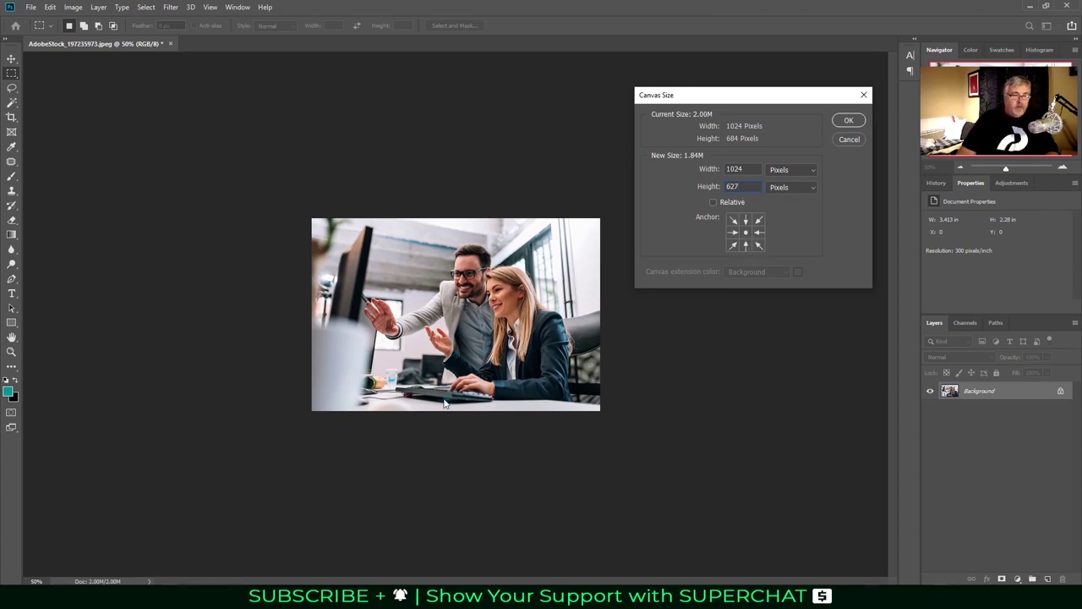
left_click(747, 246)
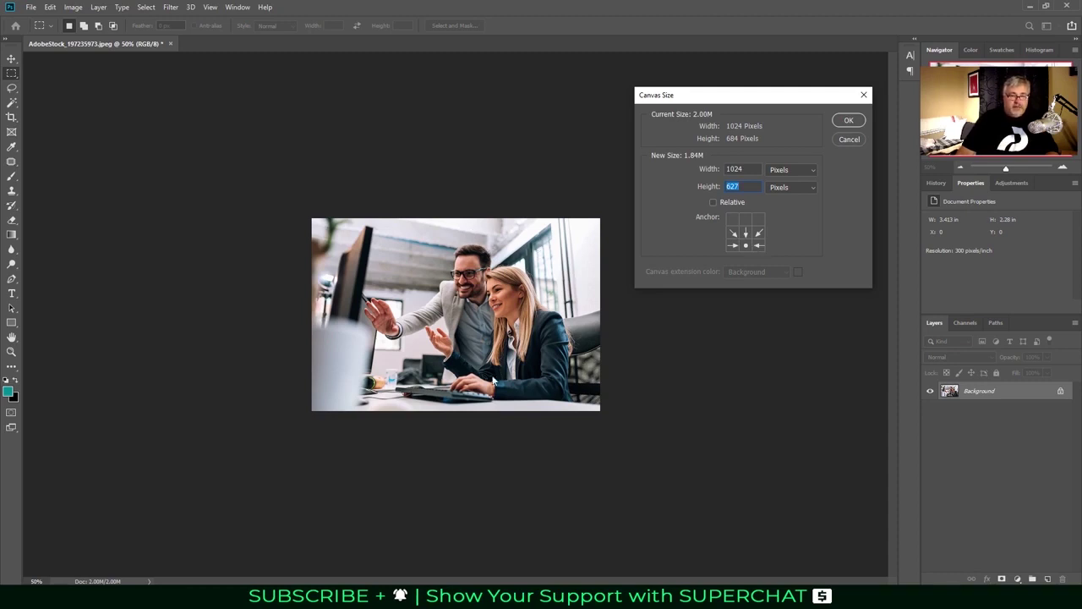
left_click(849, 123)
left_click(499, 222)
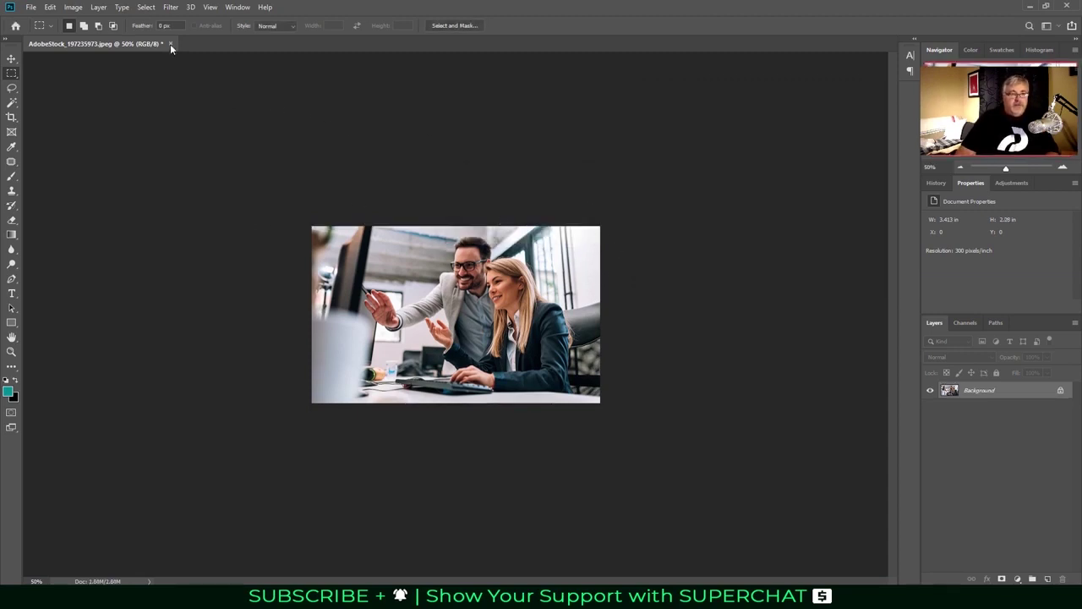
Close the photo, saving it as a quality 5 (Medium) JPEG, and minimize Photoshop
left_click(170, 44)
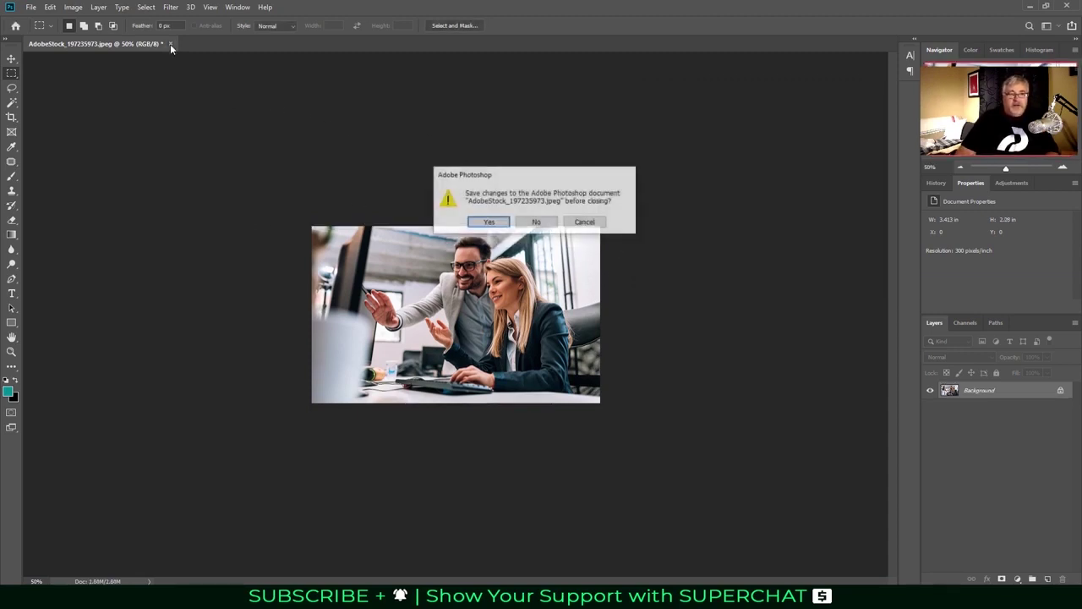
left_click(487, 222)
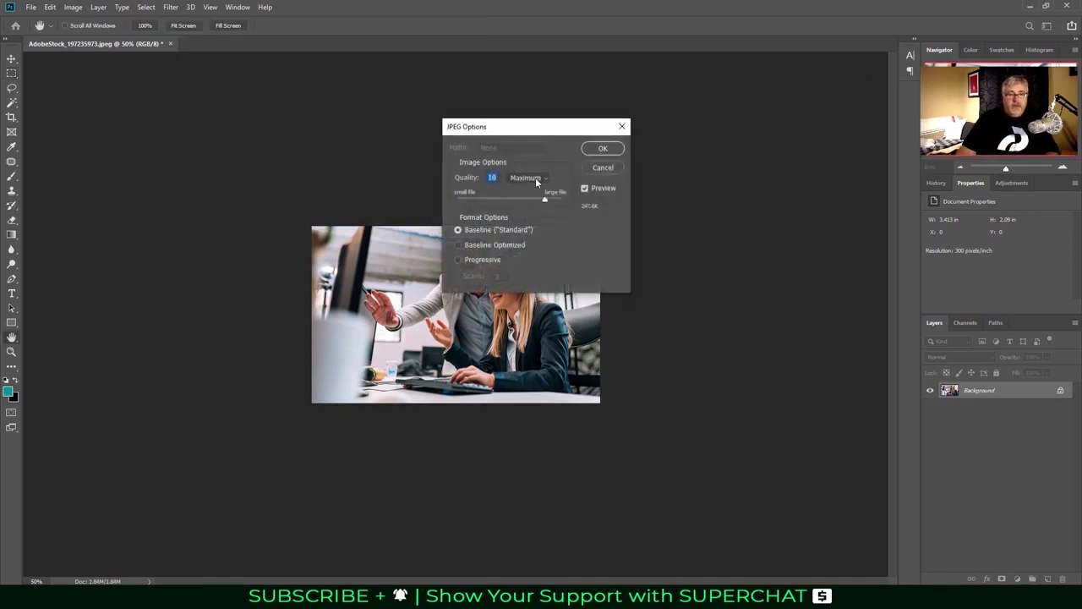
left_click(535, 178)
left_click(529, 196)
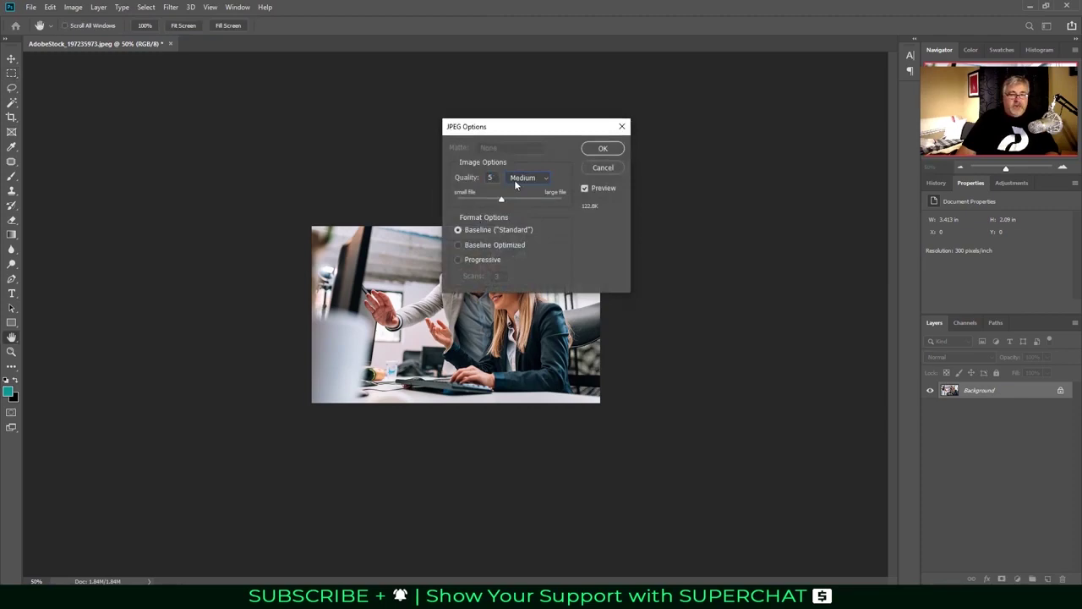
left_click(611, 148)
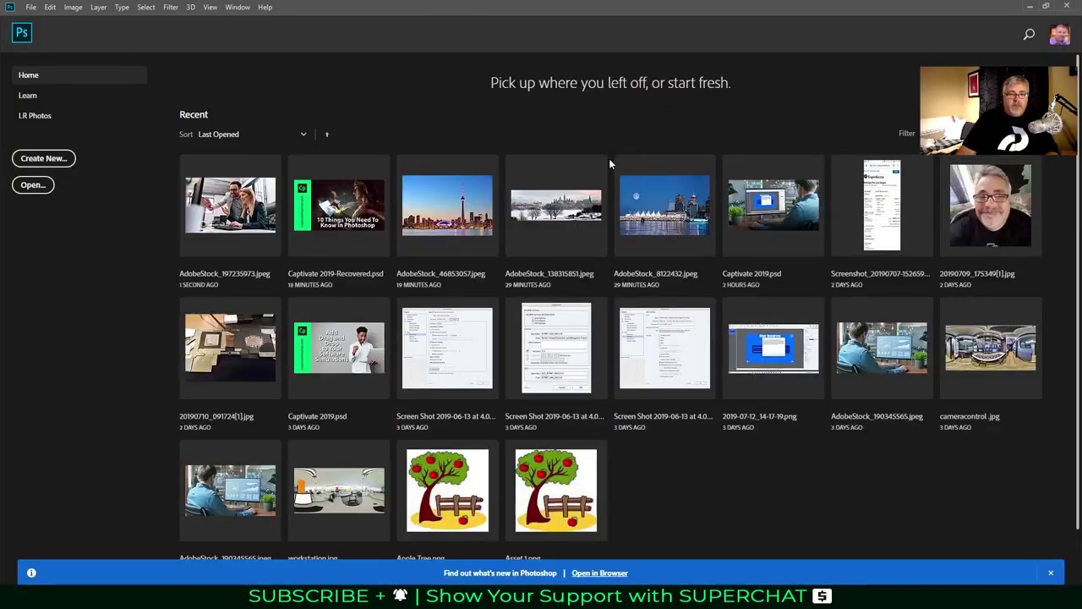
left_click(1030, 6)
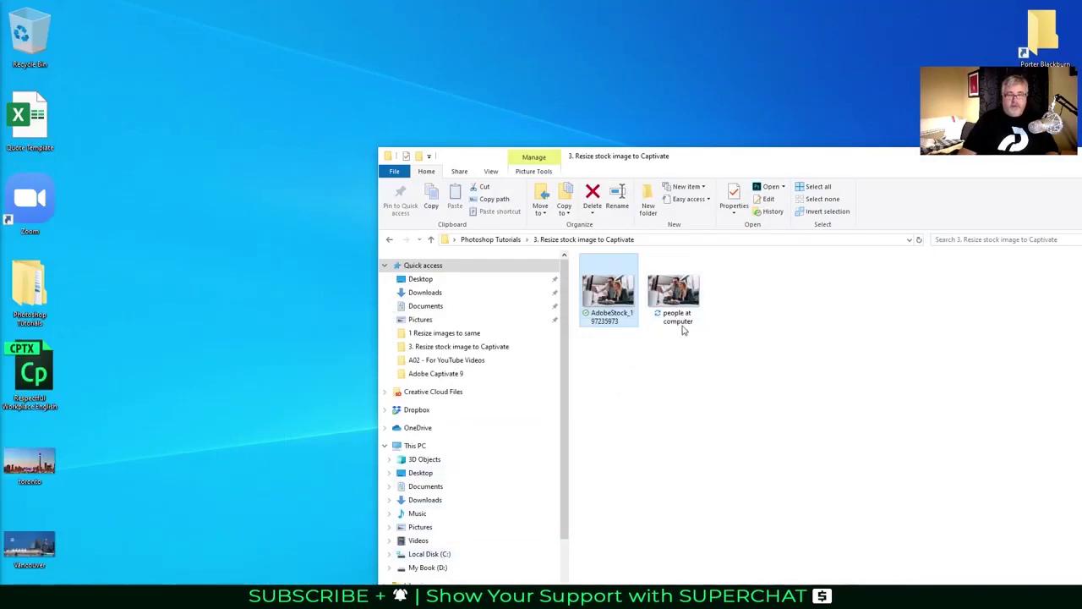
Drag 'people at computer' onto the slide and set the stage zoom to 500
left_click_drag(670, 316, 380, 309)
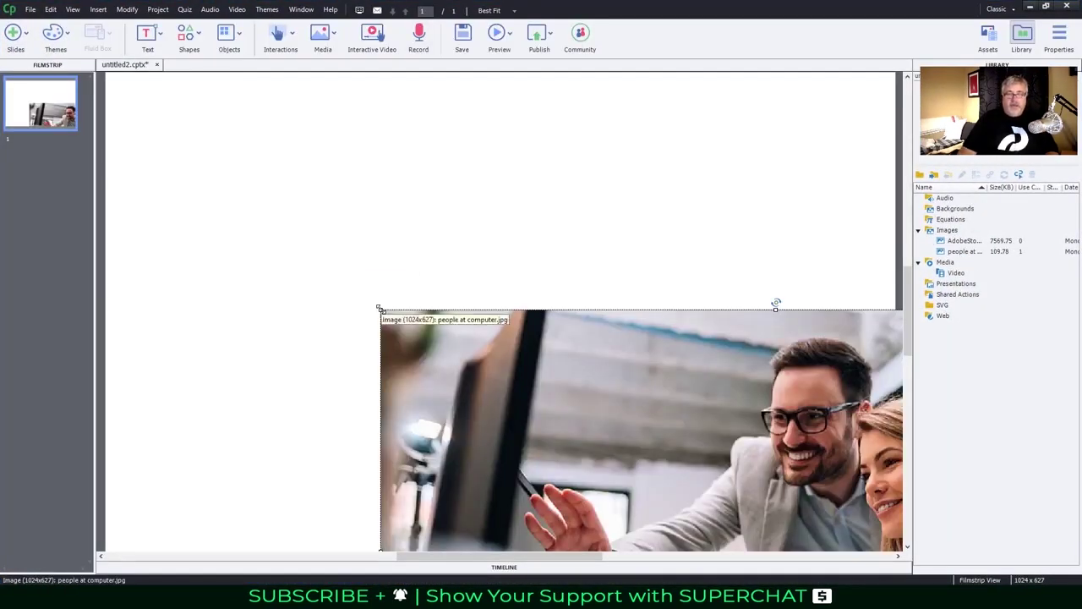
left_click(488, 10)
type("500")
key("Return")
scroll(502, 12, "down", 5)
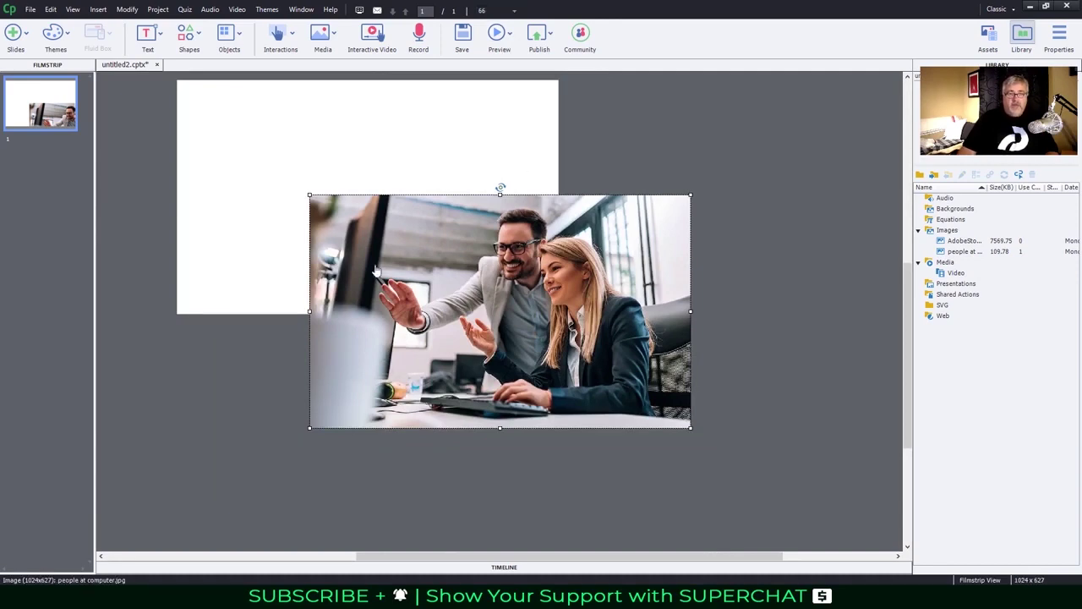
Enable the Window > Align panel and deselect the photo on the slide
left_click(301, 9)
left_click(313, 24)
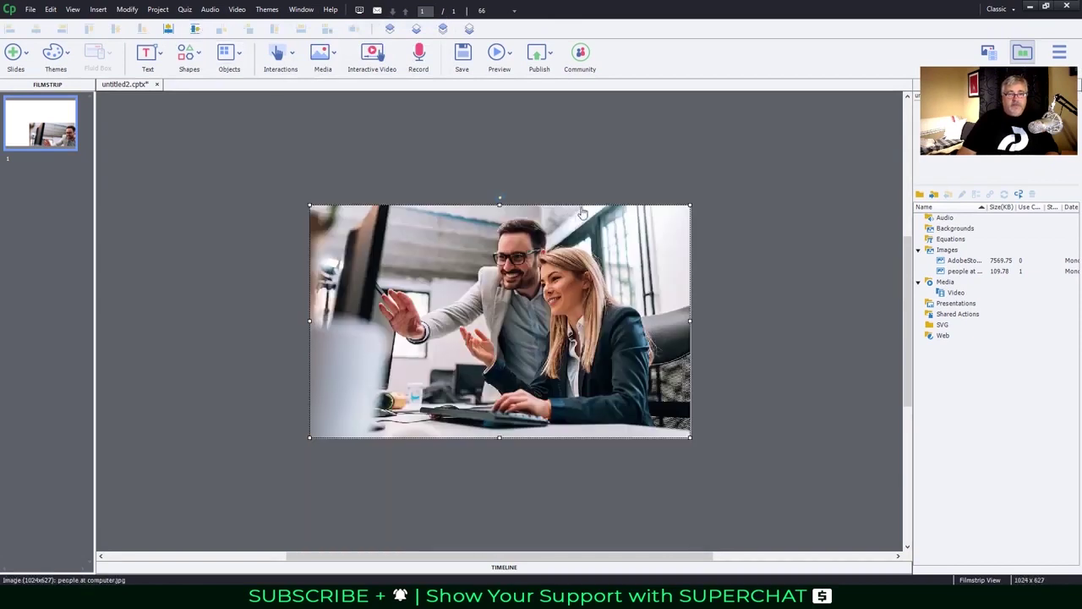
left_click(743, 186)
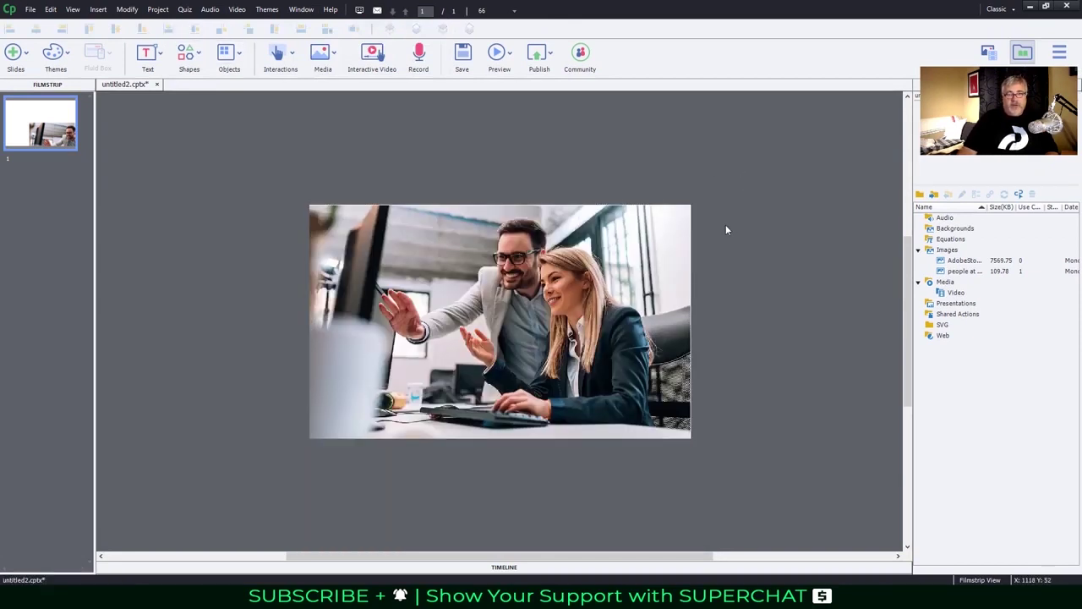